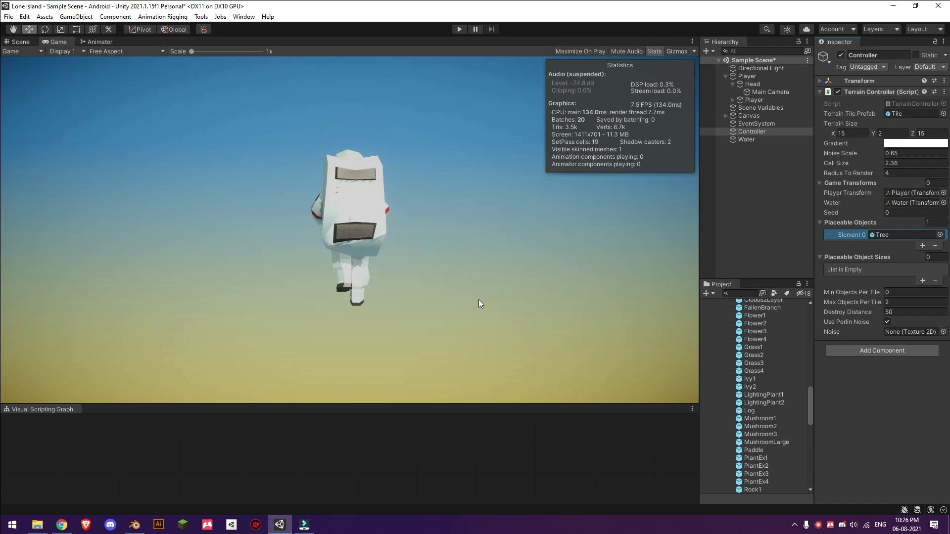
# Step: Collapse the Packages folder, play-test the scene by walking the character over the terrain, and stop the test
pyautogui.scroll(10, 731, 325)
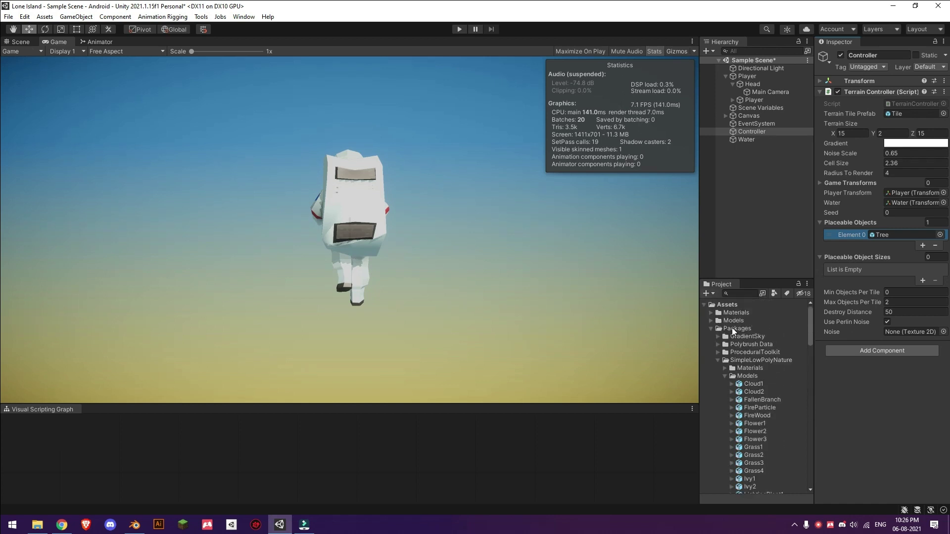
pyautogui.click(710, 328)
pyautogui.hotkey('ctrl', 'p')
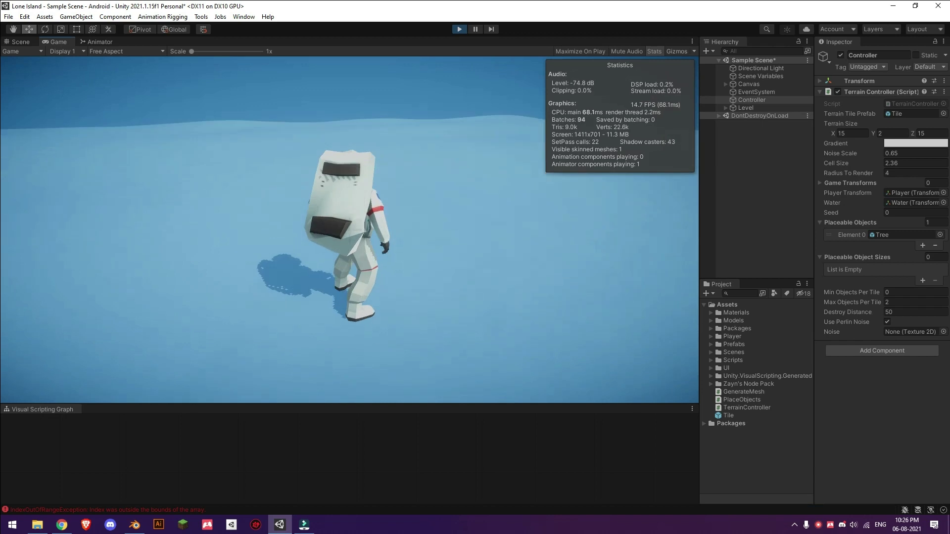
pyautogui.press('w')
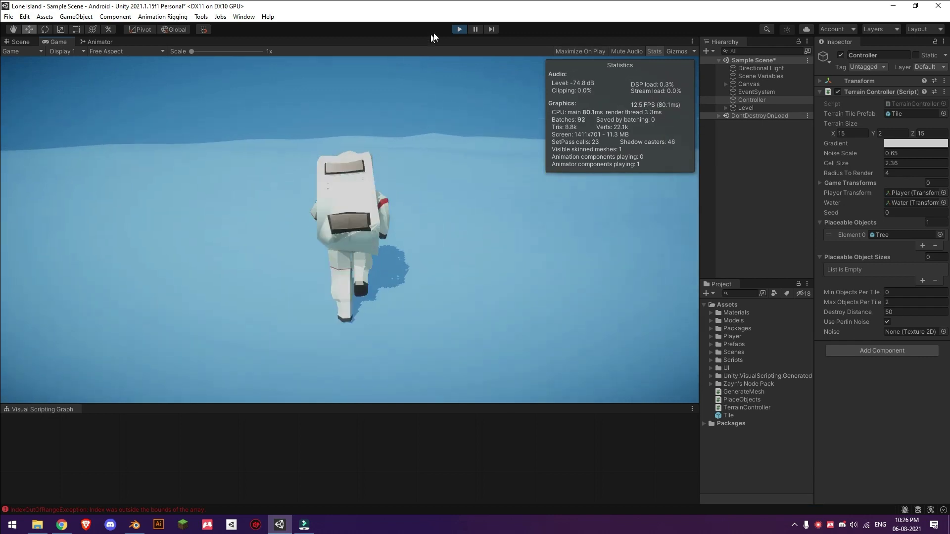
pyautogui.click(460, 31)
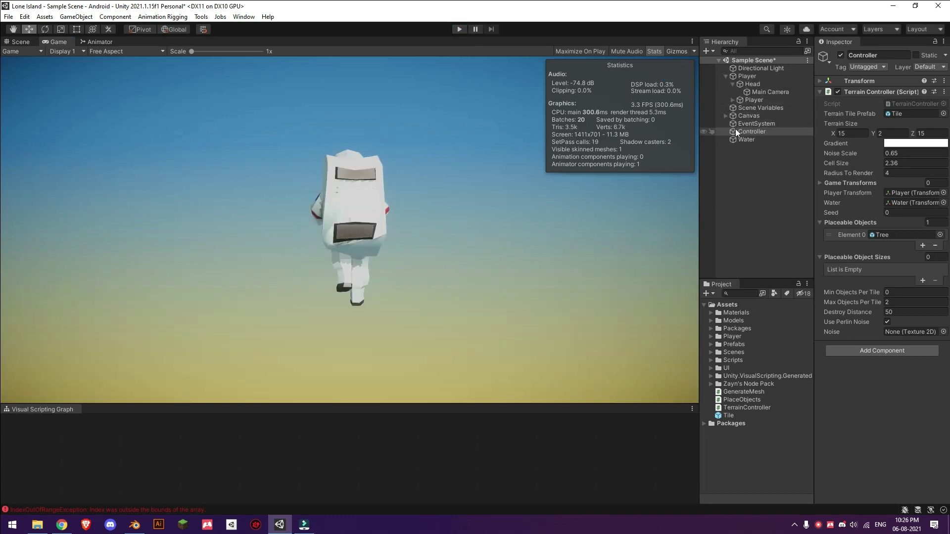
# Step: Add an entry to the Controller's Placeable Object Sizes for the tree, set to 1.87 on X, Y and Z
pyautogui.click(740, 133)
pyautogui.click(923, 280)
pyautogui.click(863, 278)
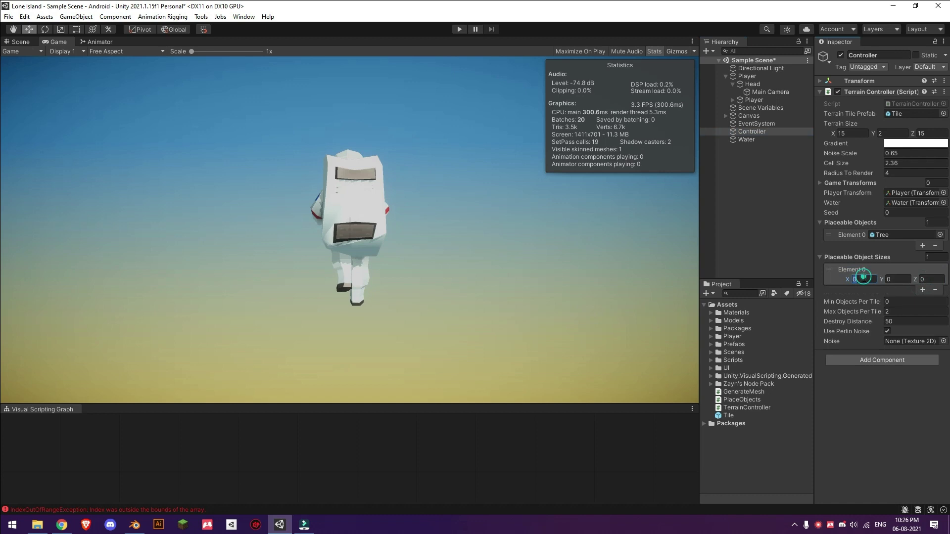
pyautogui.write('1.87')
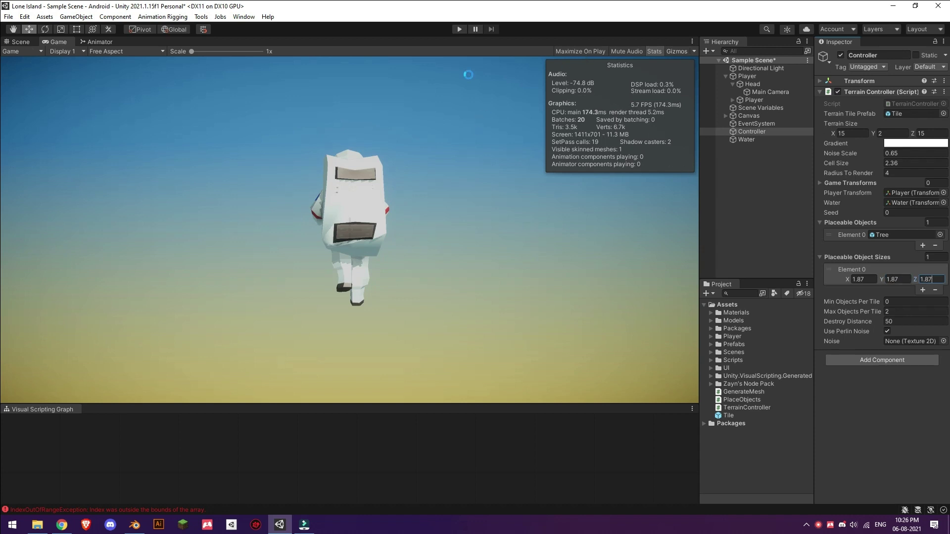
# Step: Play the scene, walk the character among the spawned trees to check their size and placement, and stop playing
pyautogui.click(452, 33)
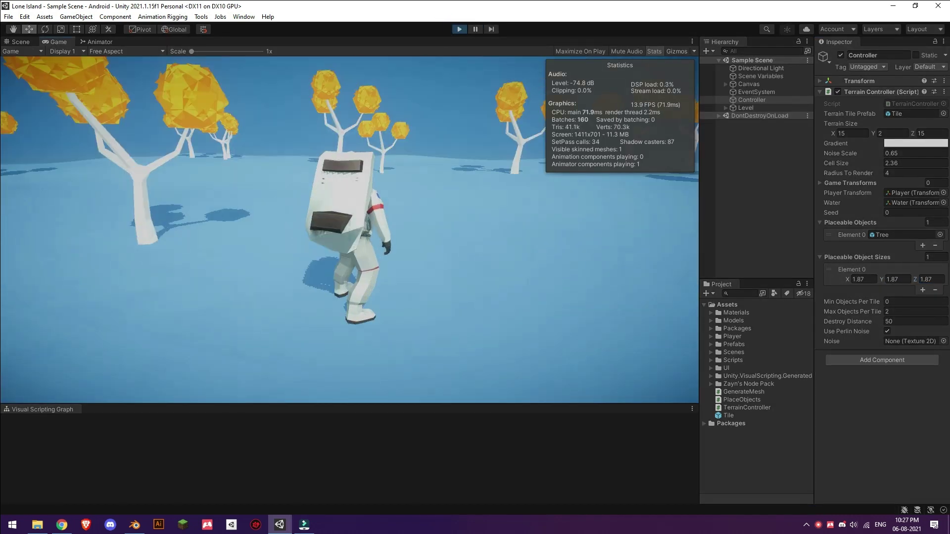
pyautogui.press('w')
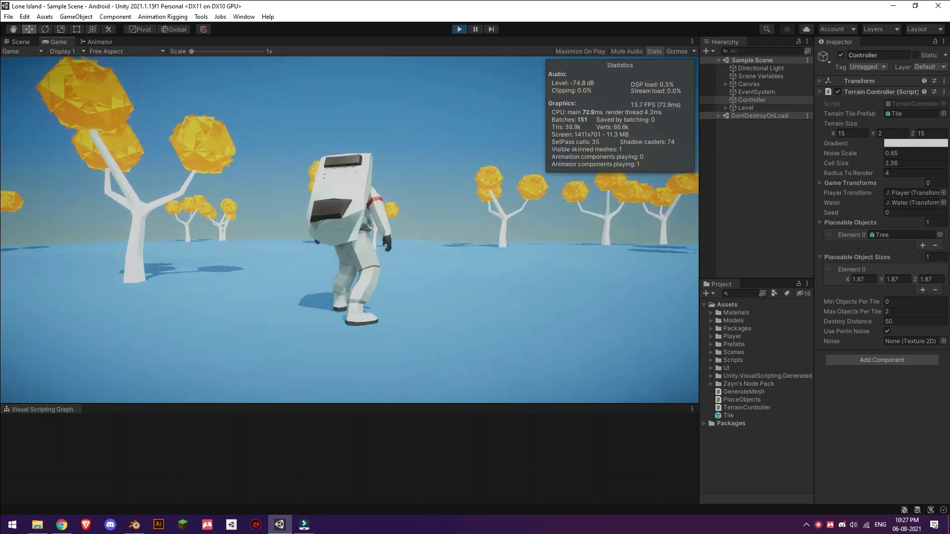
pyautogui.press('w')
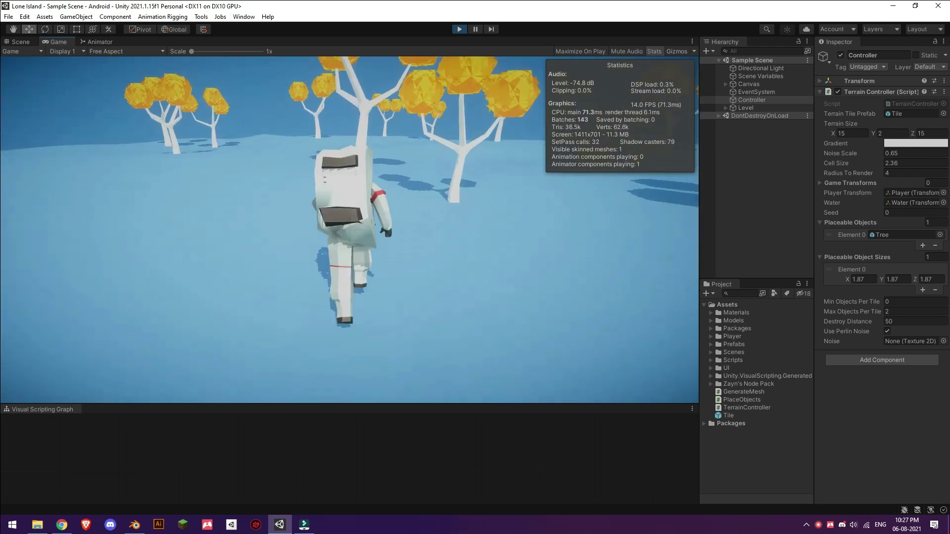
pyautogui.press('w')
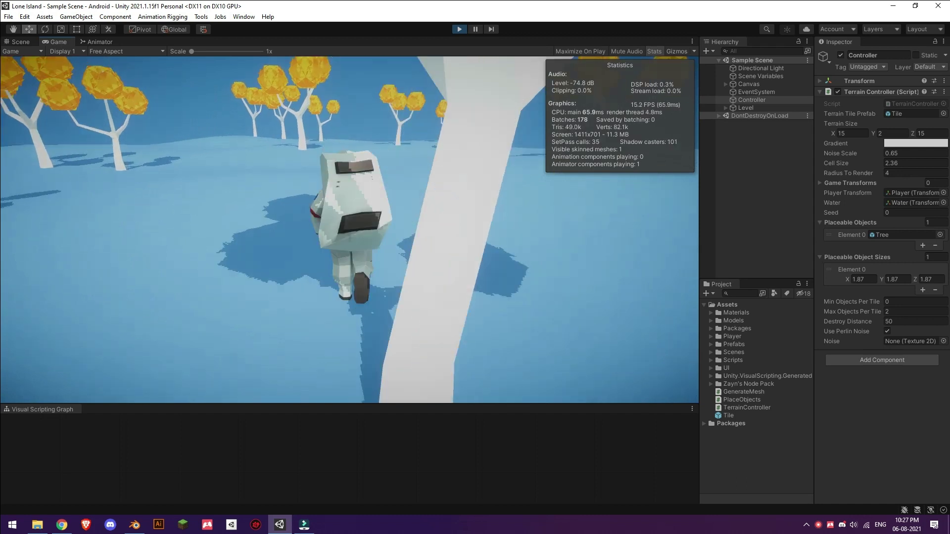
pyautogui.click(456, 28)
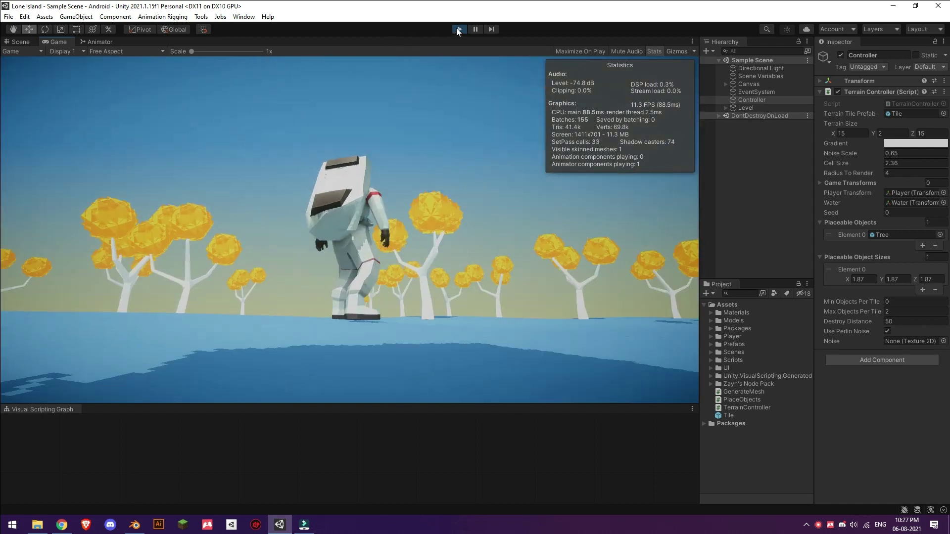
# Step: Add a second entry to Placeable Objects and assign the Rock1 prefab to it
pyautogui.click(923, 245)
pyautogui.click(940, 245)
pyautogui.write('ROCK1')
pyautogui.click(652, 286)
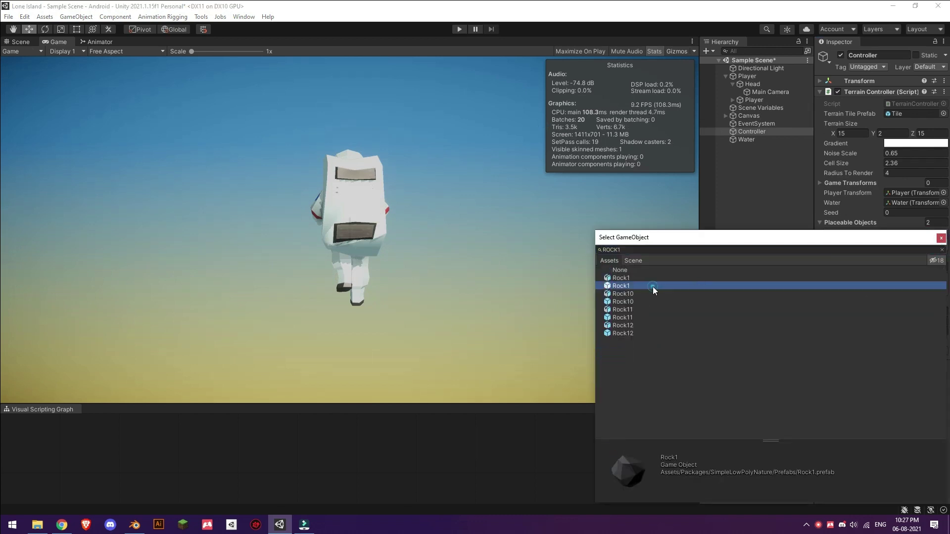
pyautogui.click(940, 238)
# Step: Add a second Placeable Object Sizes entry for the rock, set to 1 on X, Y and Z
pyautogui.click(923, 300)
pyautogui.click(861, 309)
pyautogui.write('1')
pyautogui.press('Tab')
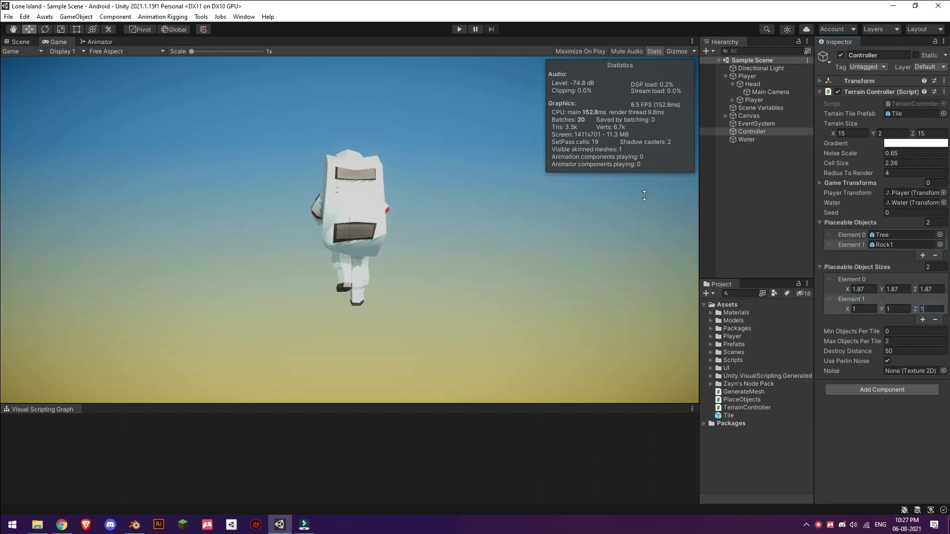
# Step: Run the game and walk around the terrain to check the rocks spawning alongside the trees, ending the run
pyautogui.click(455, 29)
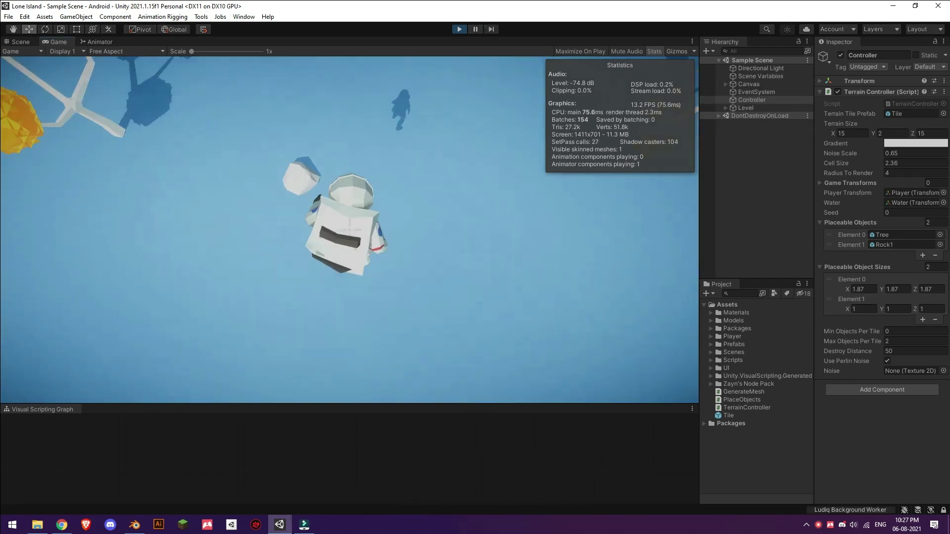
pyautogui.press('w')
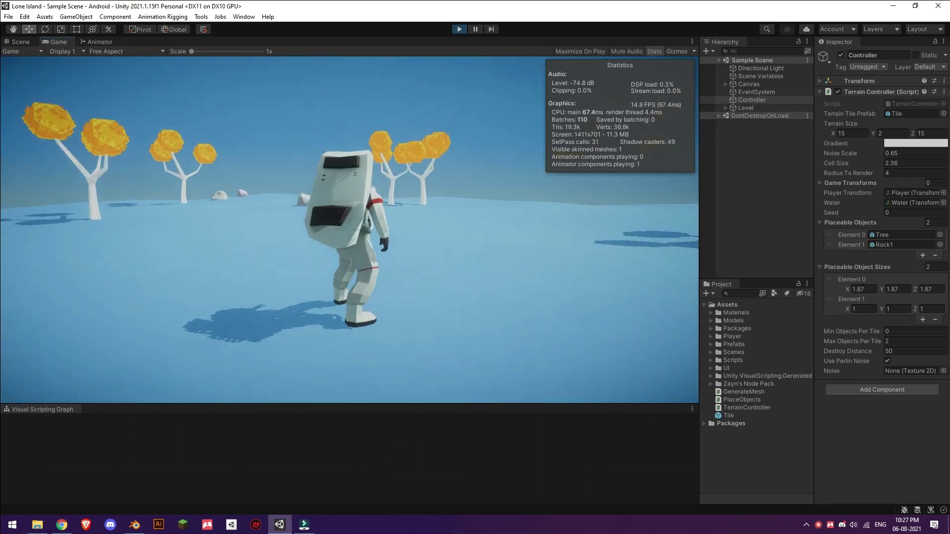
pyautogui.press('w')
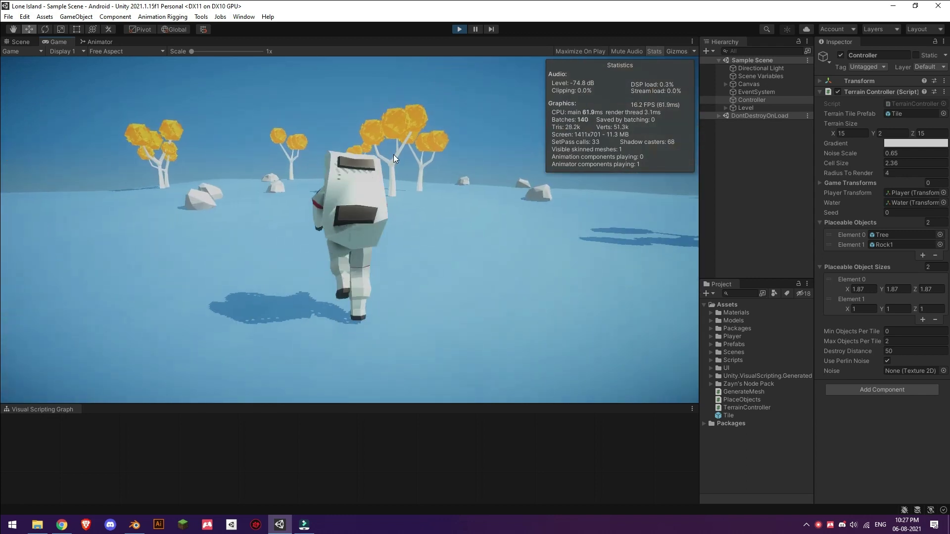
pyautogui.click(459, 30)
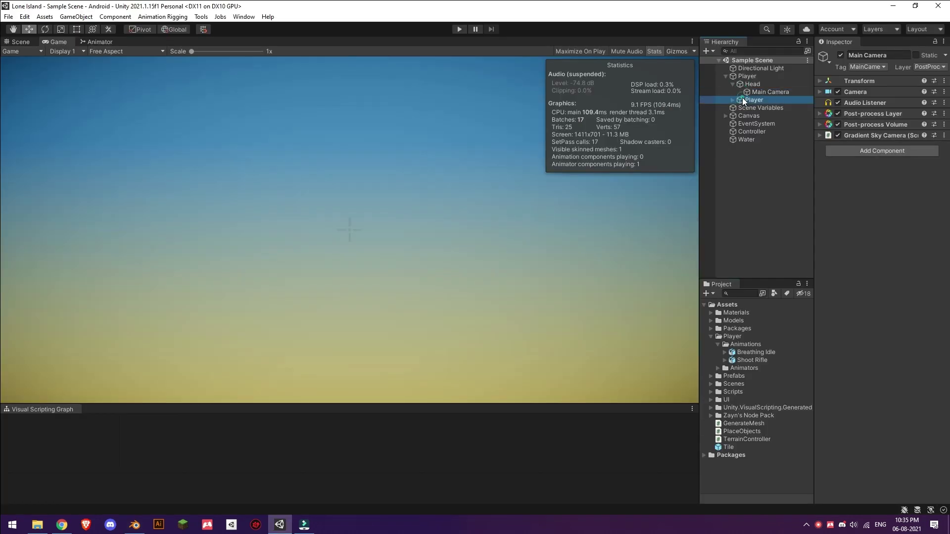
# Step: Replace the old character model under the Player object with the Breathing Idle model and unpack its prefab
pyautogui.click(742, 97)
pyautogui.click(768, 271)
pyautogui.moveTo(761, 351); pyautogui.dragTo(755, 78)
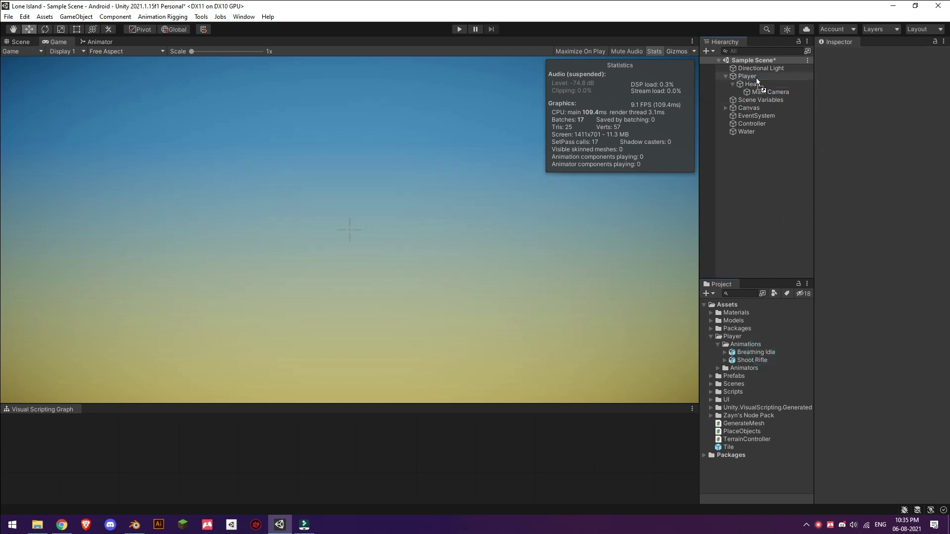
pyautogui.rightClick(758, 100)
pyautogui.moveTo(799, 225)
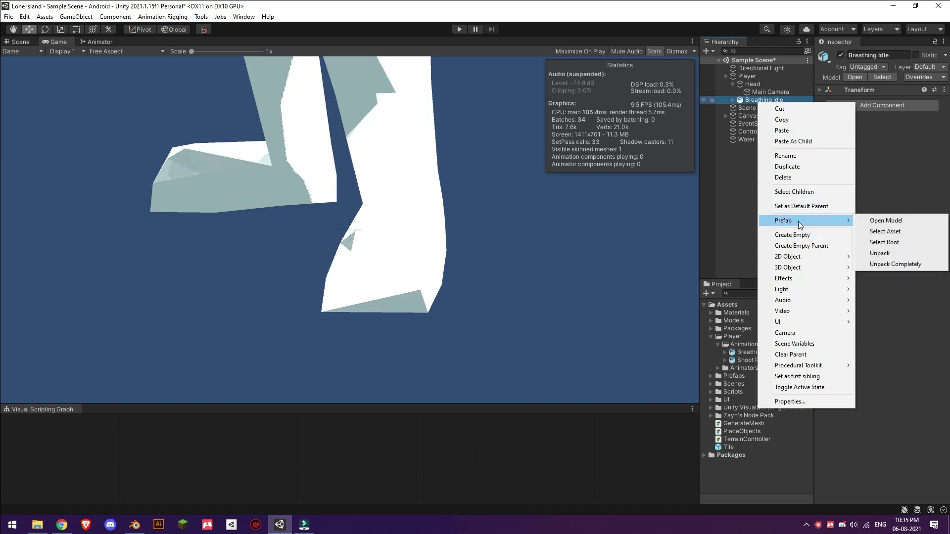
pyautogui.click(876, 254)
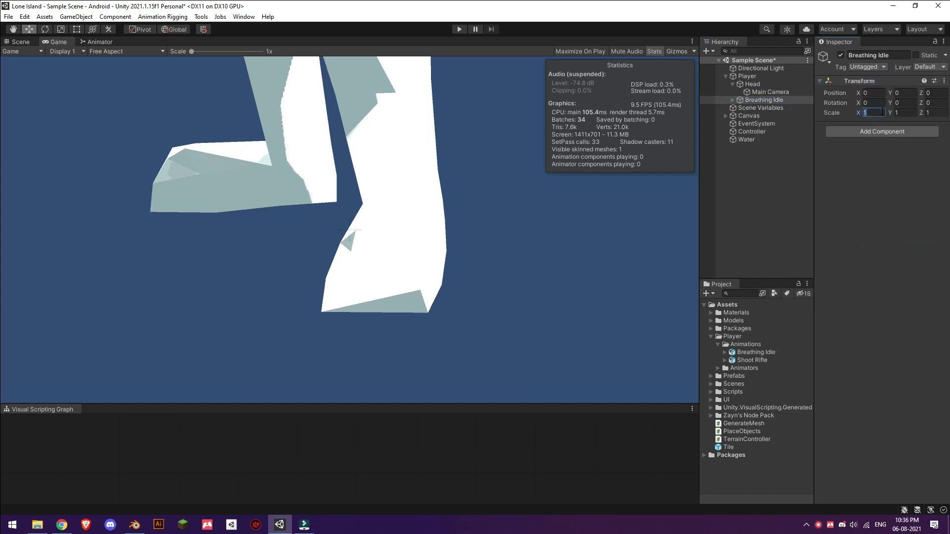
# Step: Set the Breathing Idle model's scale to 0.5 on all axes and check its size in the Scene view
pyautogui.write('.1')
pyautogui.press('BackSpace')
pyautogui.write('5')
pyautogui.press('Tab')
pyautogui.write('.5')
pyautogui.press('Tab')
pyautogui.write('.5')
pyautogui.press('Return')
pyautogui.click(17, 42)
pyautogui.press('f')
pyautogui.keyDown('alt'); pyautogui.moveTo(357, 145); pyautogui.dragTo(291, 195); pyautogui.keyUp('alt')
pyautogui.scroll(-10, 354, 173)
pyautogui.click(58, 42)
# Step: Set the Breathing Idle model's scale to 0.05 on all axes
pyautogui.click(873, 112)
pyautogui.write('.05')
pyautogui.press('Tab')
pyautogui.write('.05')
pyautogui.press('Tab')
pyautogui.write('.05')
pyautogui.press('Return')
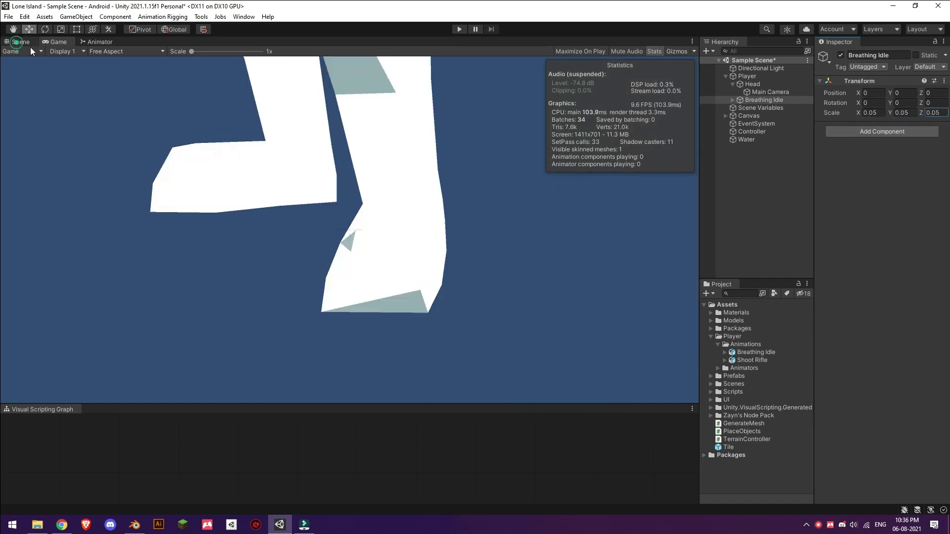
# Step: Select the Player object in the Scene view and turn off the gizmo icons covering the model
pyautogui.hotkey('ctrl', '1')
pyautogui.scroll(-6, 377, 197)
pyautogui.scroll(8, 382, 199)
pyautogui.keyDown('alt'); pyautogui.moveTo(375, 208); pyautogui.dragTo(337, 130); pyautogui.keyUp('alt')
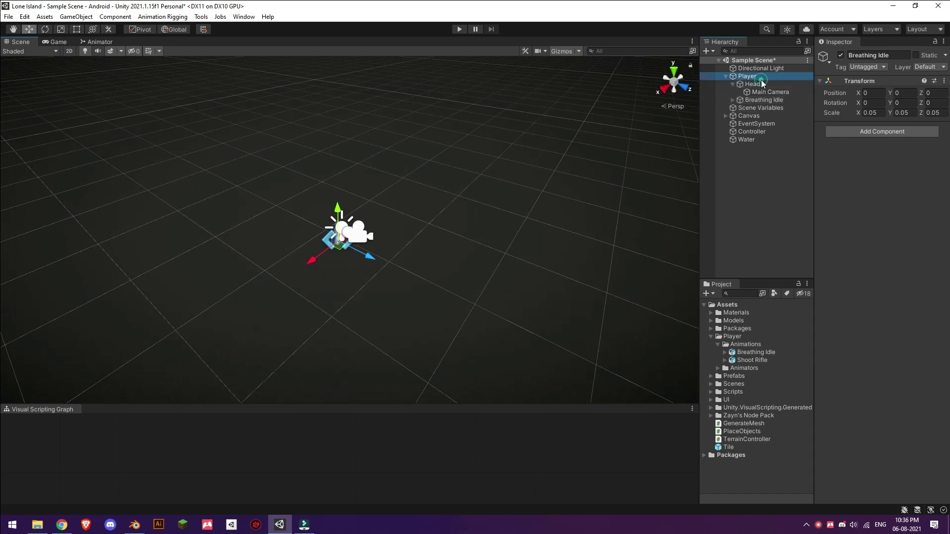
pyautogui.scroll(10, 453, 201)
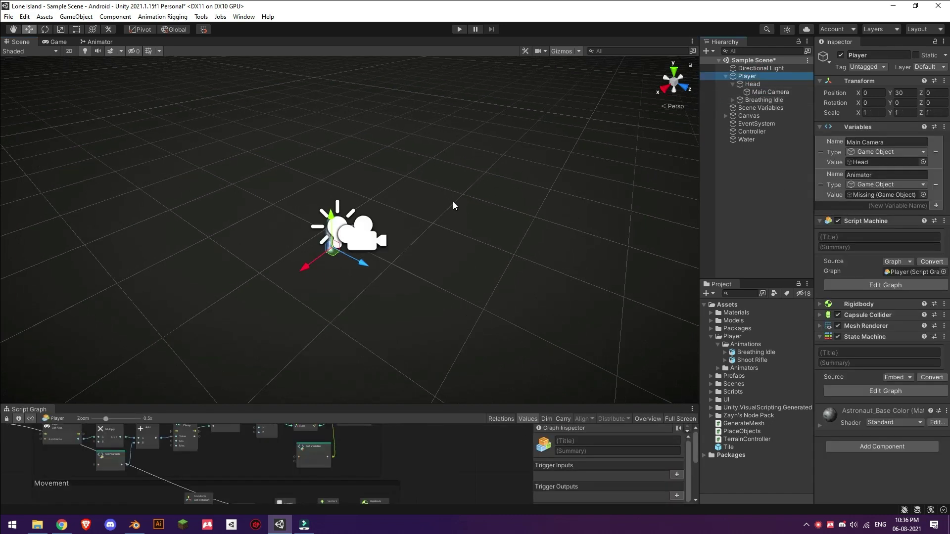
pyautogui.keyDown('alt'); pyautogui.moveTo(369, 242); pyautogui.dragTo(430, 200); pyautogui.keyUp('alt')
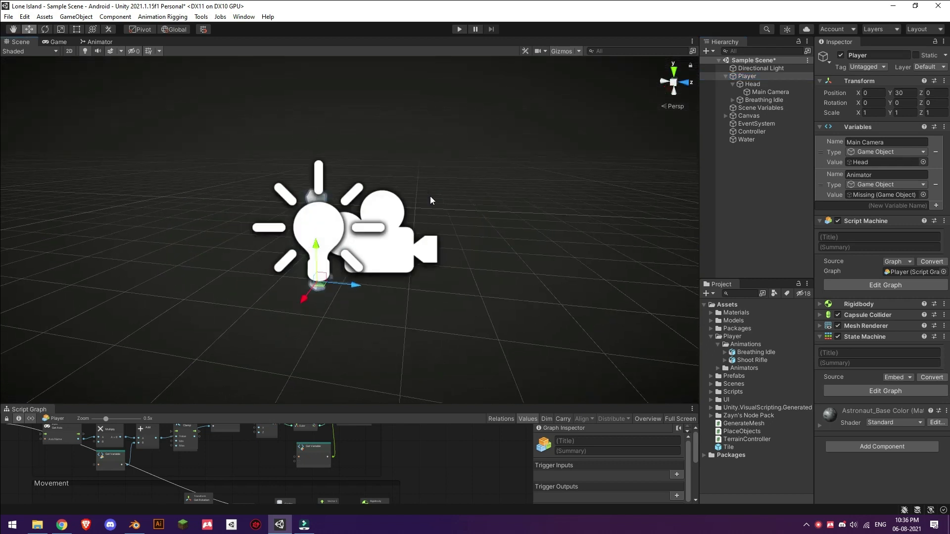
pyautogui.click(568, 53)
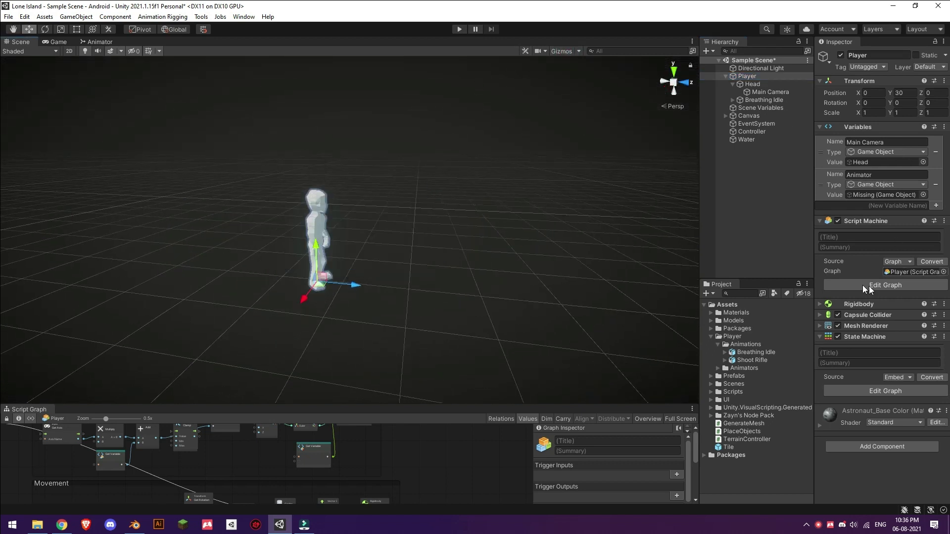
# Step: Expand the Player's Capsule Collider and enable collider editing to compare its size with the model
pyautogui.click(856, 315)
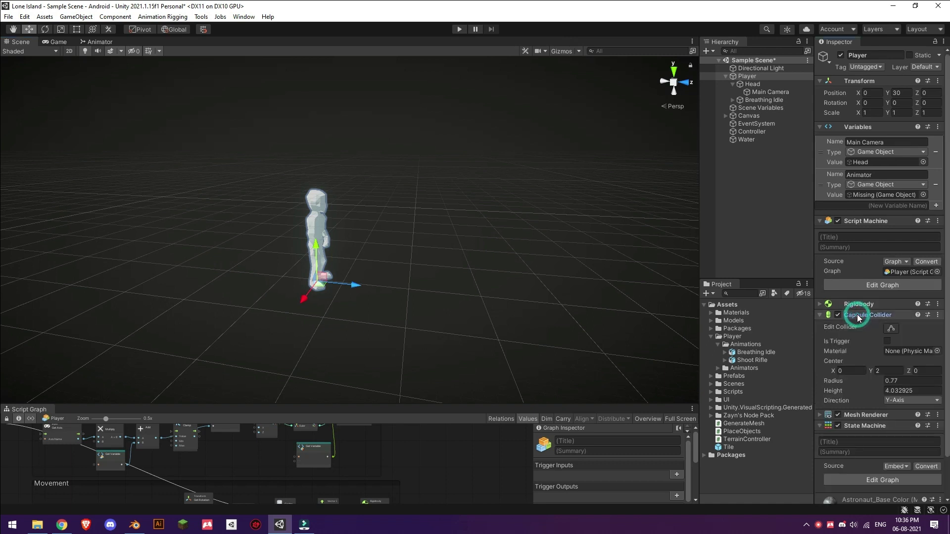
pyautogui.click(893, 329)
pyautogui.scroll(-10, 549, 202)
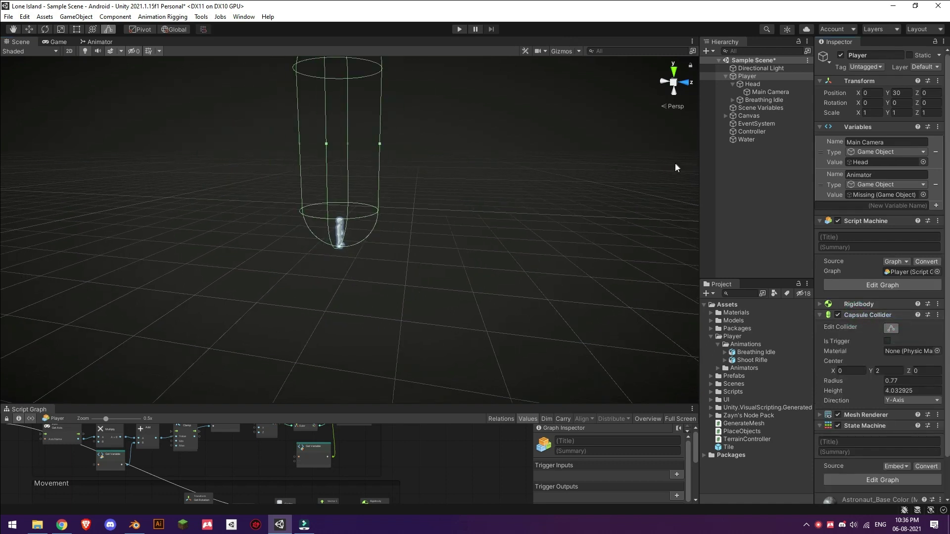
# Step: Scale the Breathing Idle model up uniformly to about 0.32 to match the height of the player's collider
pyautogui.click(773, 100)
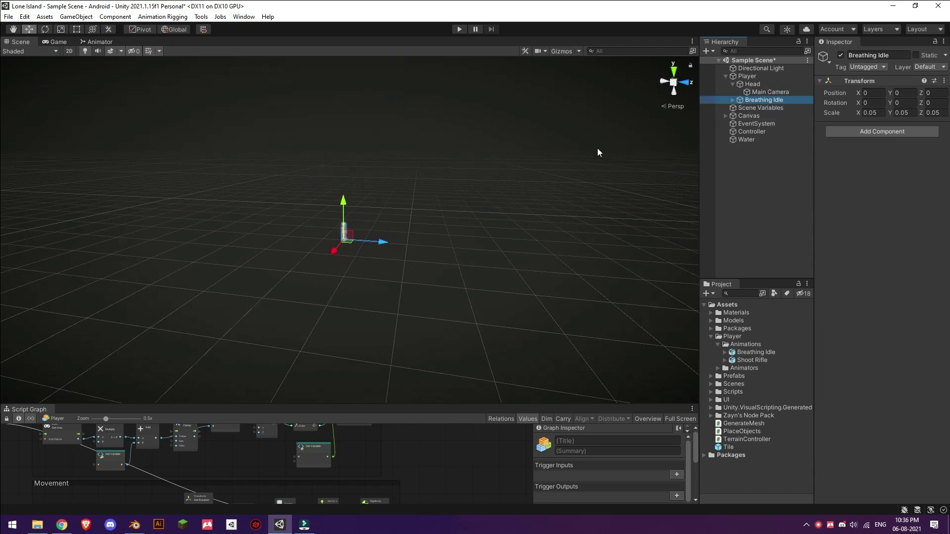
pyautogui.click(761, 100)
pyautogui.press('e')
pyautogui.moveTo(345, 242); pyautogui.dragTo(384, 211)
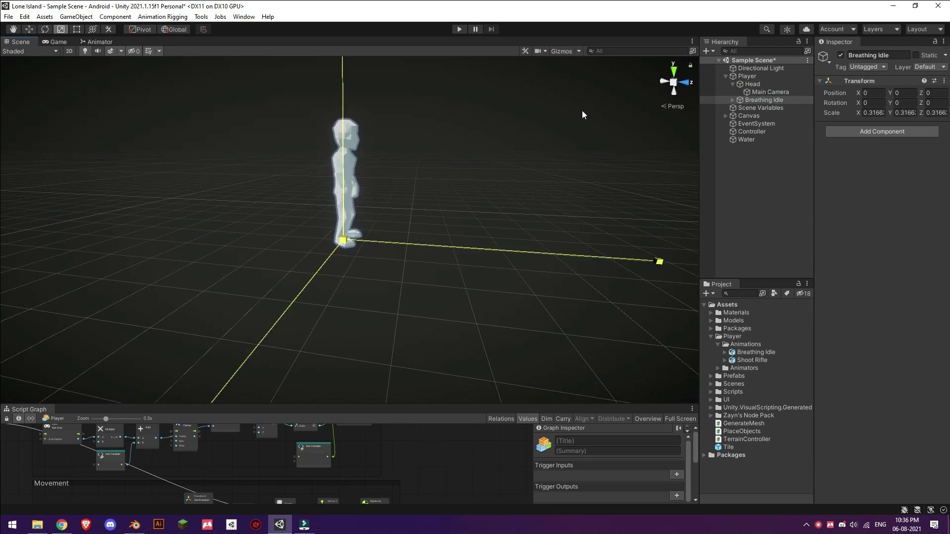
pyautogui.click(742, 79)
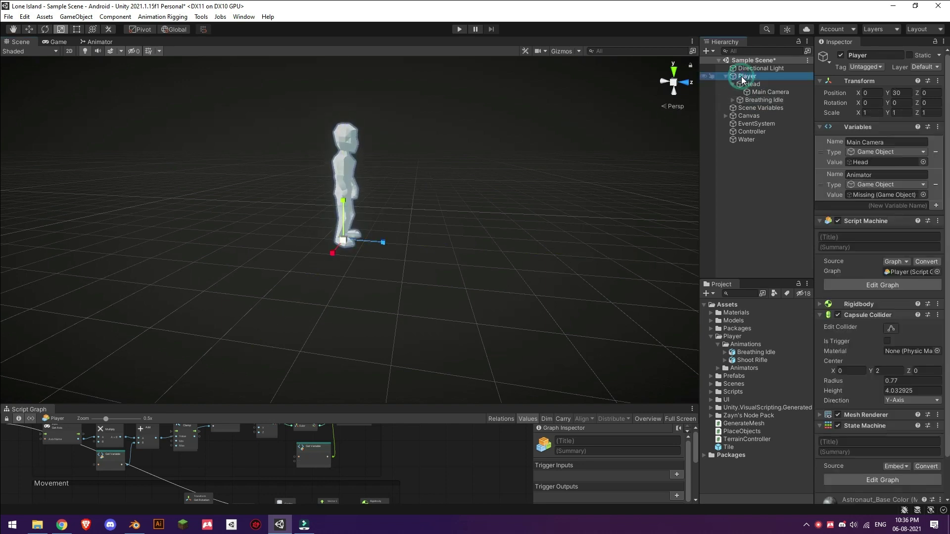
pyautogui.click(775, 100)
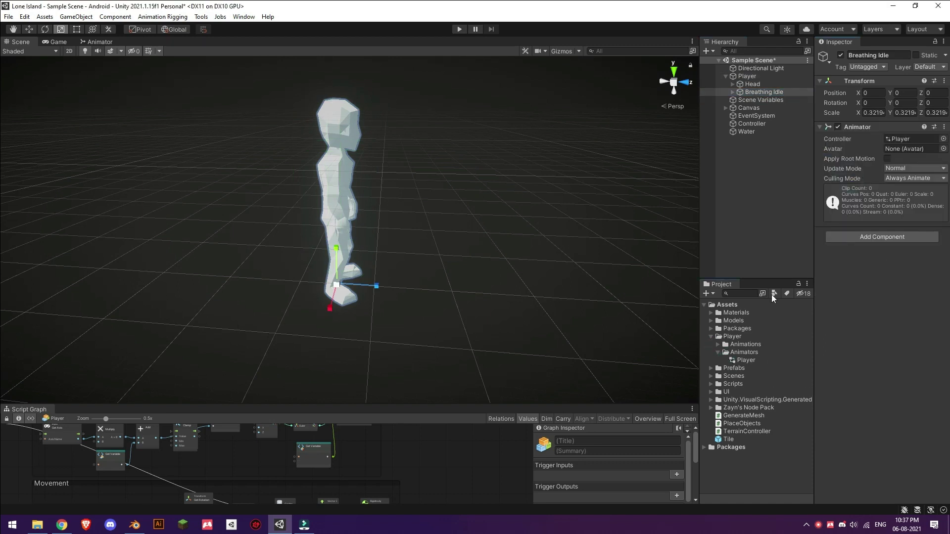
# Step: Select the Idle state in the player's animator controller and expand the Breathing Idle asset
pyautogui.click(342, 205)
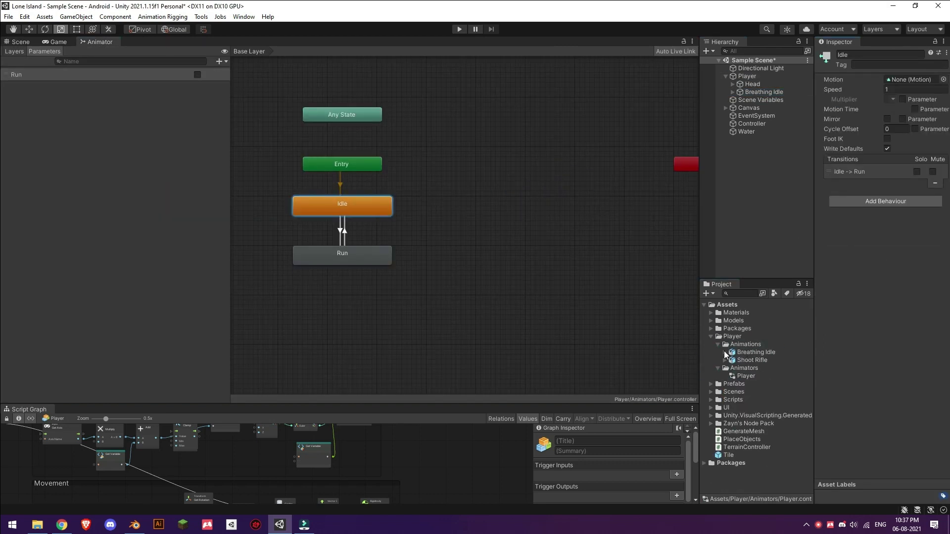
pyautogui.click(727, 353)
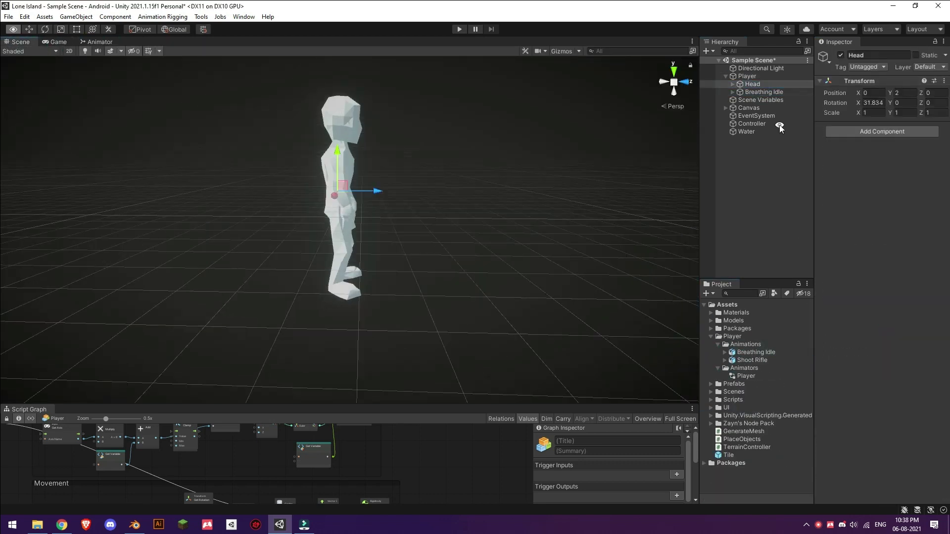
# Step: Test the scene in play mode and inspect the transition between the Idle and Run animator states
pyautogui.click(459, 30)
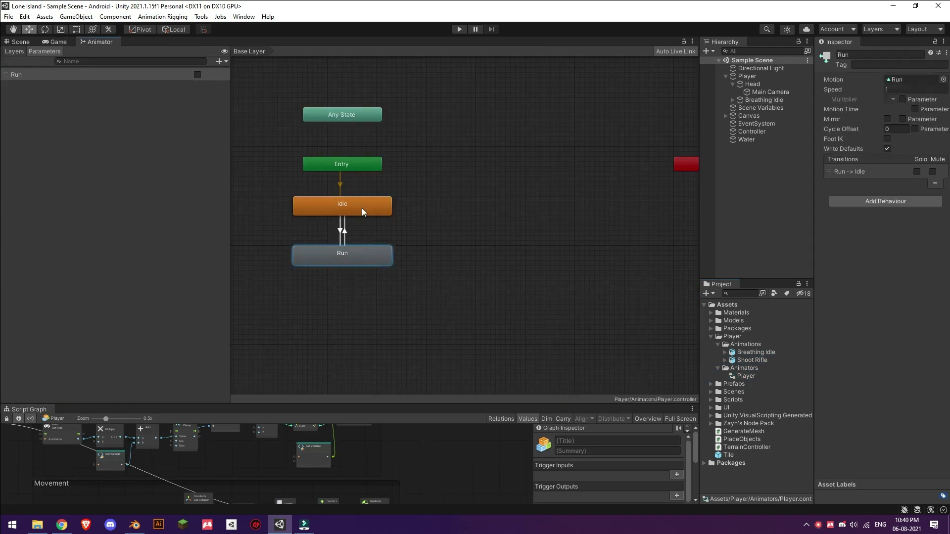
pyautogui.click(339, 233)
pyautogui.click(458, 30)
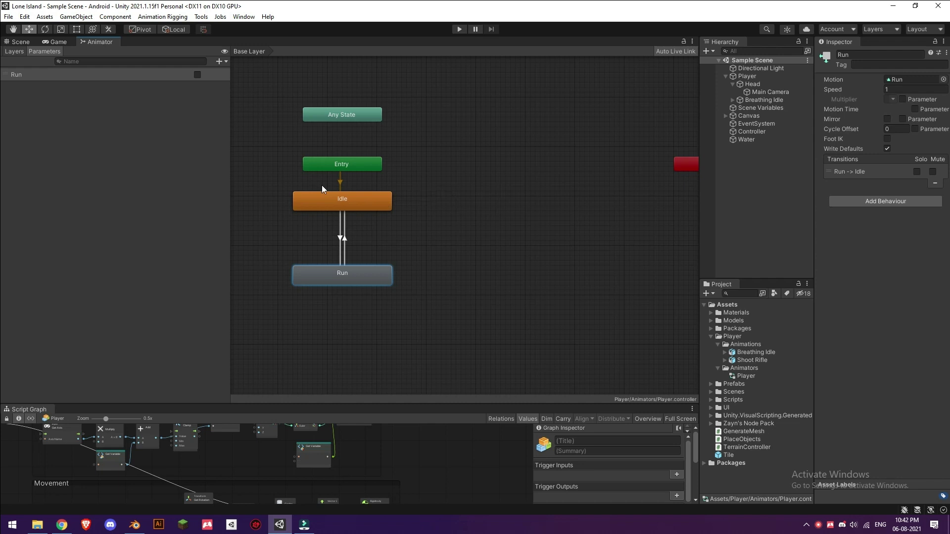
# Step: Select the transition linking the Idle and Run states and run the scene to check the character's animation
pyautogui.click(341, 232)
pyautogui.click(459, 29)
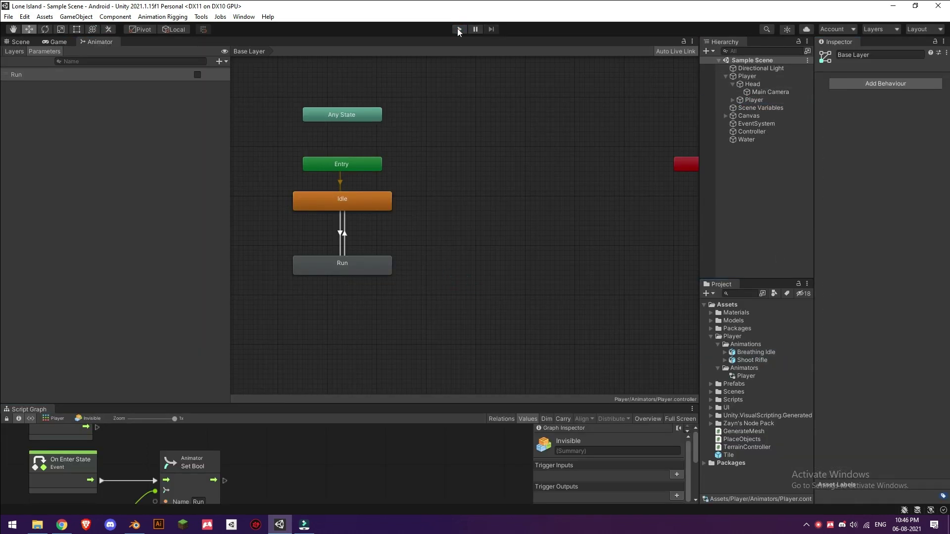
pyautogui.click(460, 30)
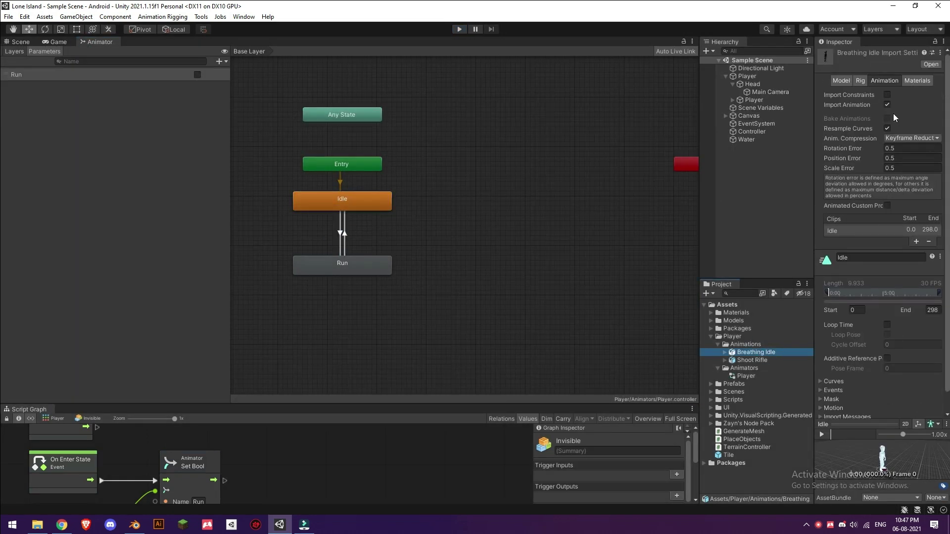
# Step: Place Run beside Idle with Any State below them, add transitions from Any State to both states using the Run condition, and test them
pyautogui.rightClick(340, 232)
pyautogui.moveTo(341, 265); pyautogui.dragTo(495, 152)
pyautogui.click(417, 150)
pyautogui.rightClick(417, 174)
pyautogui.moveTo(354, 110); pyautogui.dragTo(408, 234)
pyautogui.click(459, 29)
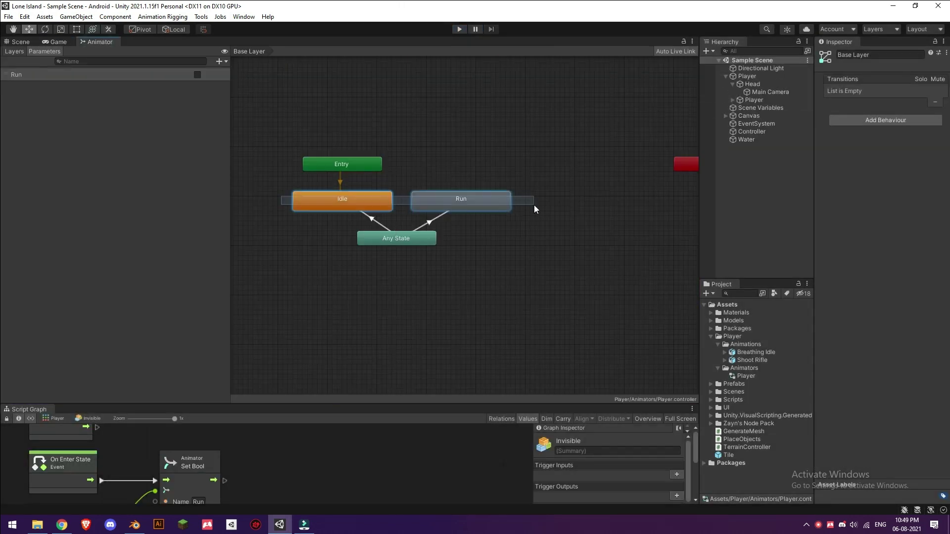
pyautogui.rightClick(439, 248)
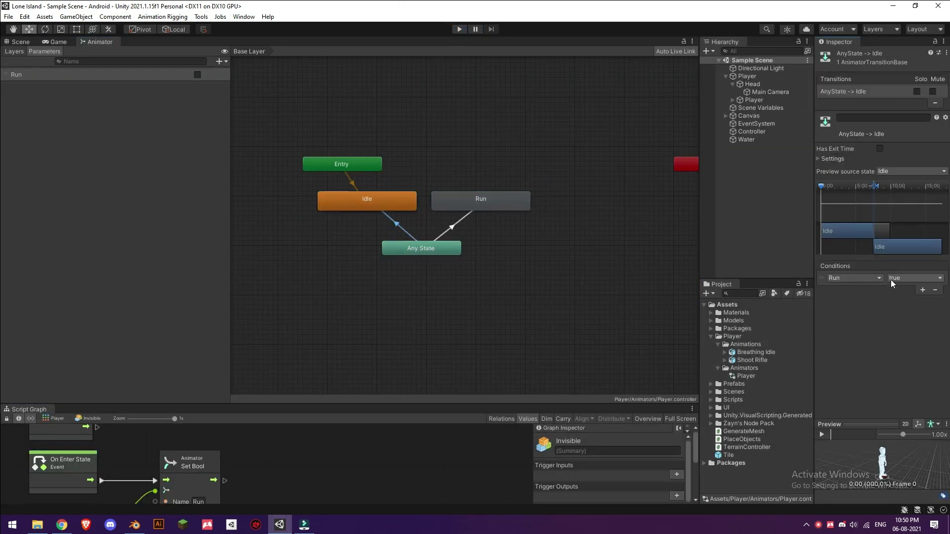
pyautogui.click(453, 31)
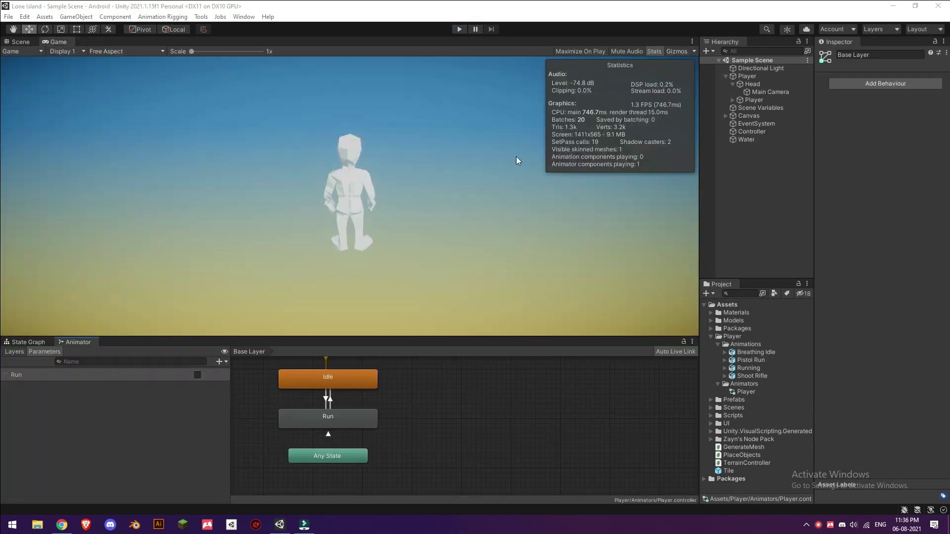
# Step: Play the scene, move the character forward through the trees and rocks, and stop playback
pyautogui.click(456, 29)
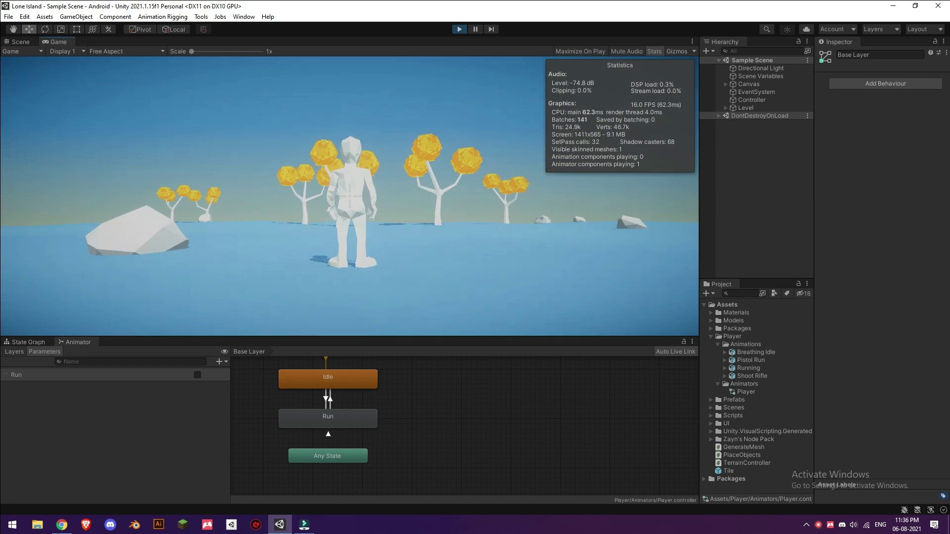
pyautogui.press('w')
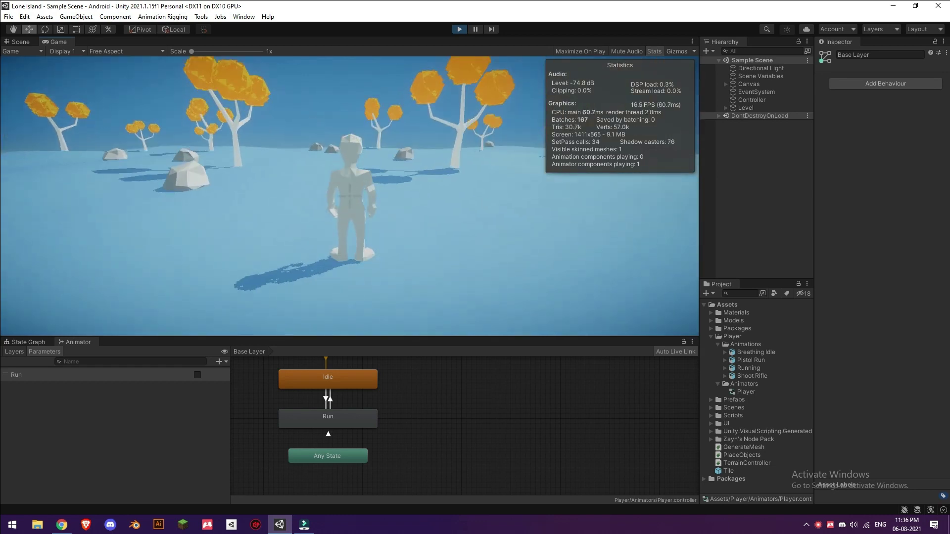
pyautogui.hotkey('ctrl', 'p')
# Step: Add a UI Slider to the Canvas and adjust the left edge of its Fill Area
pyautogui.rightClick(785, 90)
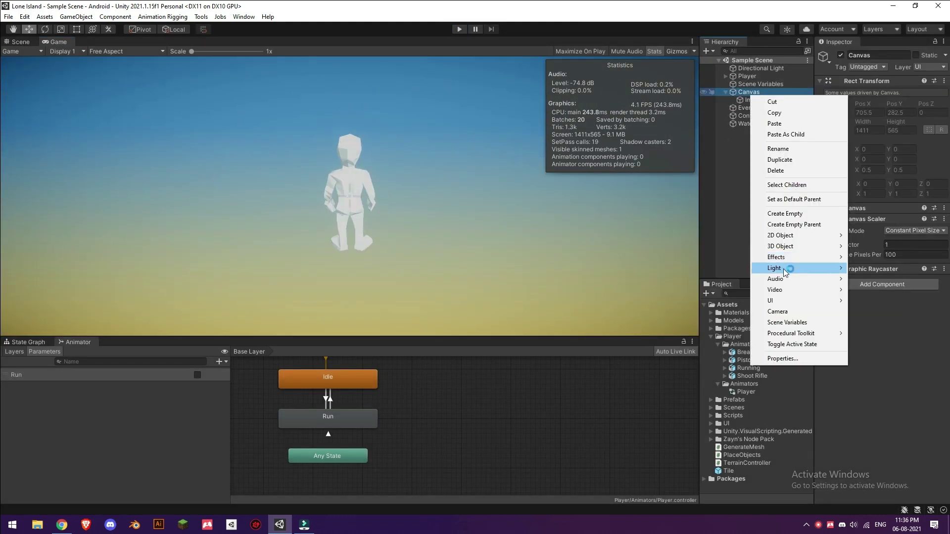
pyautogui.click(717, 386)
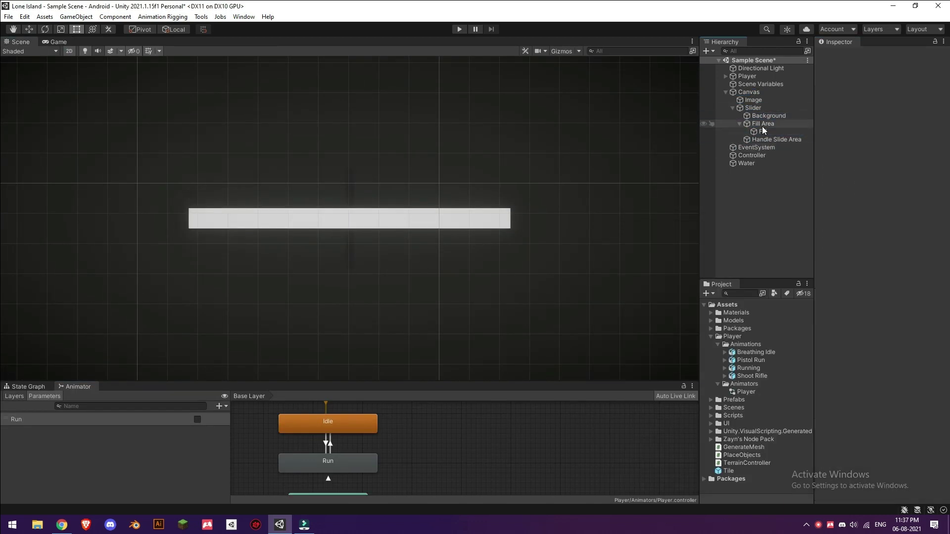
pyautogui.click(762, 124)
pyautogui.moveTo(190, 221); pyautogui.dragTo(198, 222)
# Step: Style the slider's graphics with a pink Fill
pyautogui.click(753, 108)
pyautogui.scroll(-5, 915, 310)
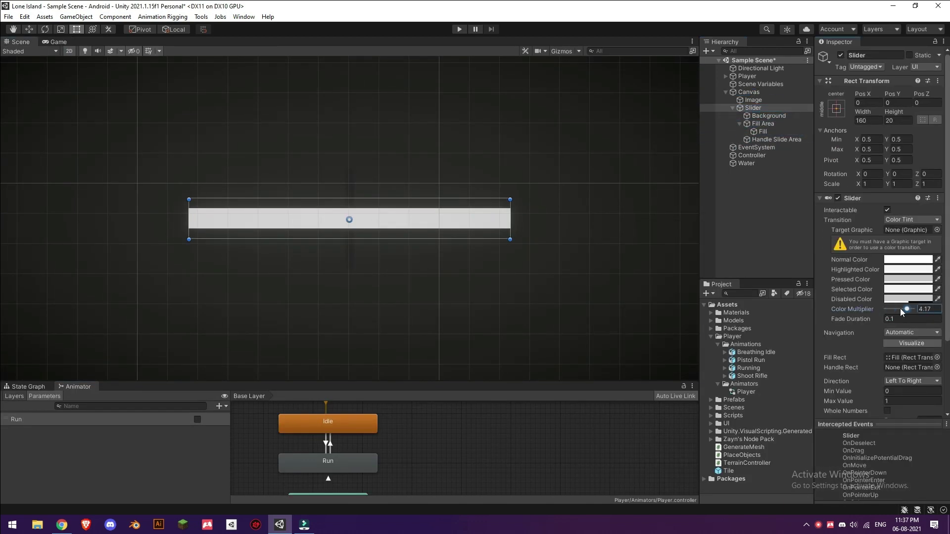
pyautogui.click(763, 131)
pyautogui.click(769, 116)
pyautogui.click(890, 231)
# Step: Set the slider's maximum value to 50 and raise its current value to 50
pyautogui.moveTo(886, 331); pyautogui.dragTo(909, 332)
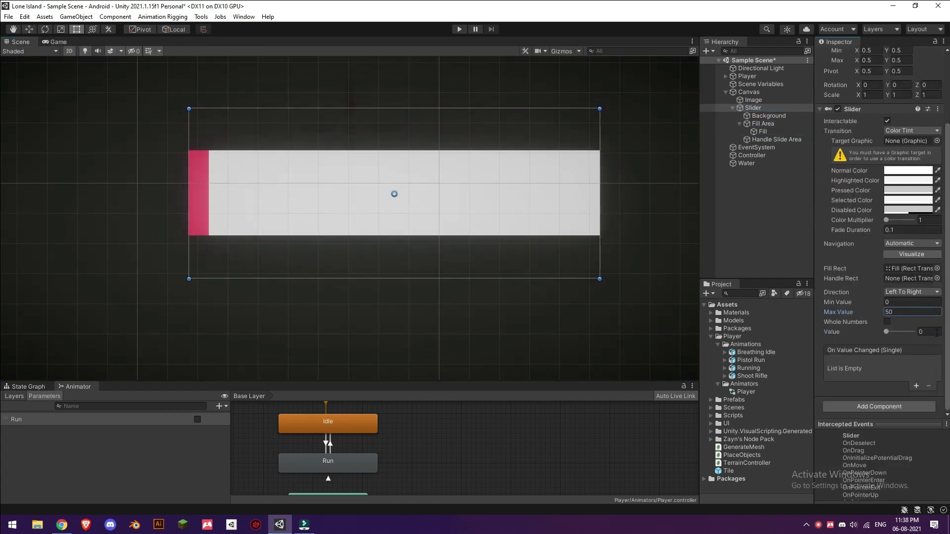
pyautogui.moveTo(886, 332); pyautogui.dragTo(915, 331)
pyautogui.scroll(-5, 528, 236)
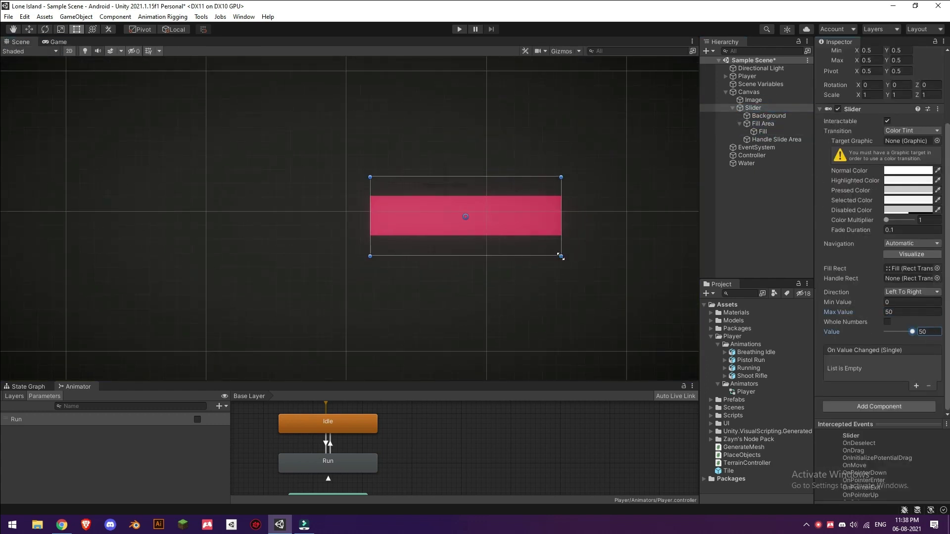
# Step: Enlarge the slider to about 356 by 137, anchor it at the canvas's bottom-right corner with Pos X about -215, and play the scene
pyautogui.moveTo(561, 256); pyautogui.dragTo(662, 300)
pyautogui.click(836, 109)
pyautogui.keyDown('alt'); pyautogui.click(902, 216); pyautogui.keyUp('alt')
pyautogui.click(58, 42)
pyautogui.moveTo(862, 94); pyautogui.dragTo(843, 94)
pyautogui.click(459, 29)
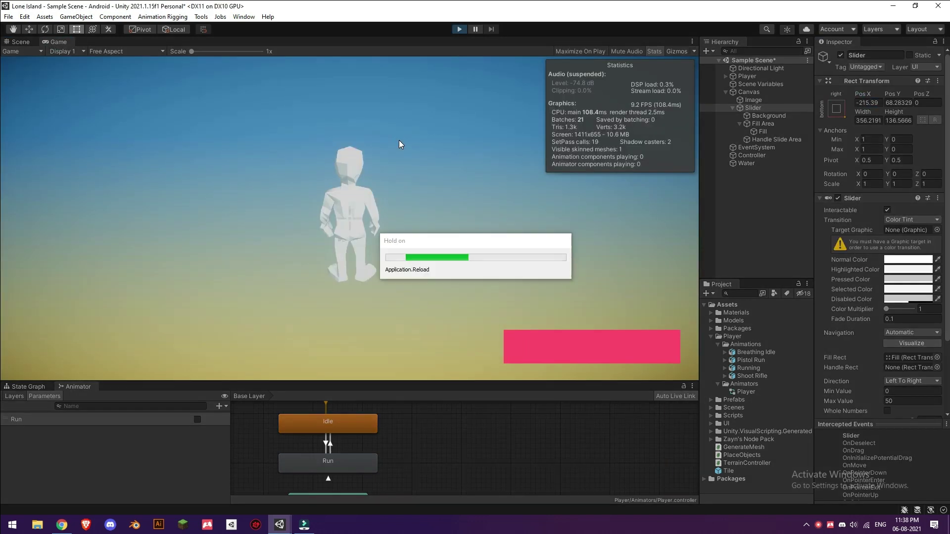
# Step: Add a UI Text object as a child of the Slider
pyautogui.rightClick(749, 107)
pyautogui.moveTo(801, 310)
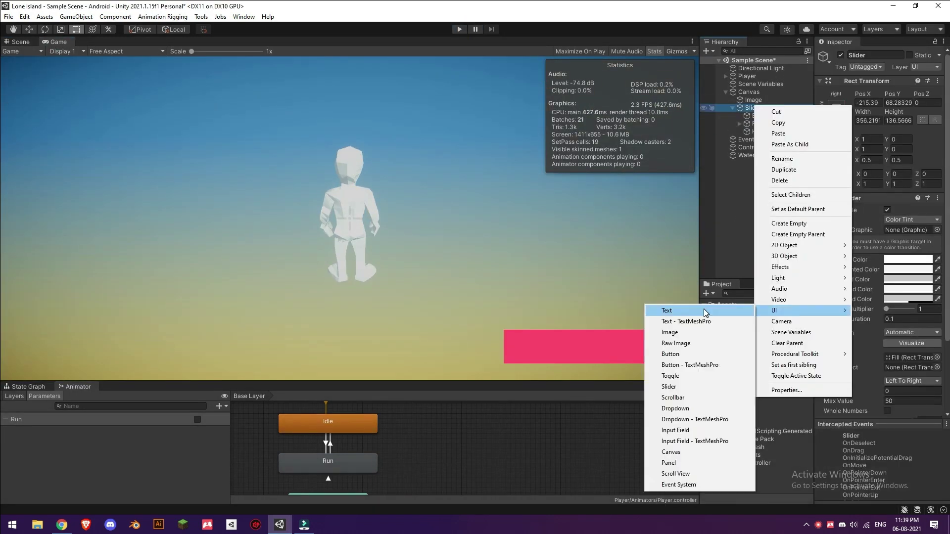
pyautogui.click(706, 311)
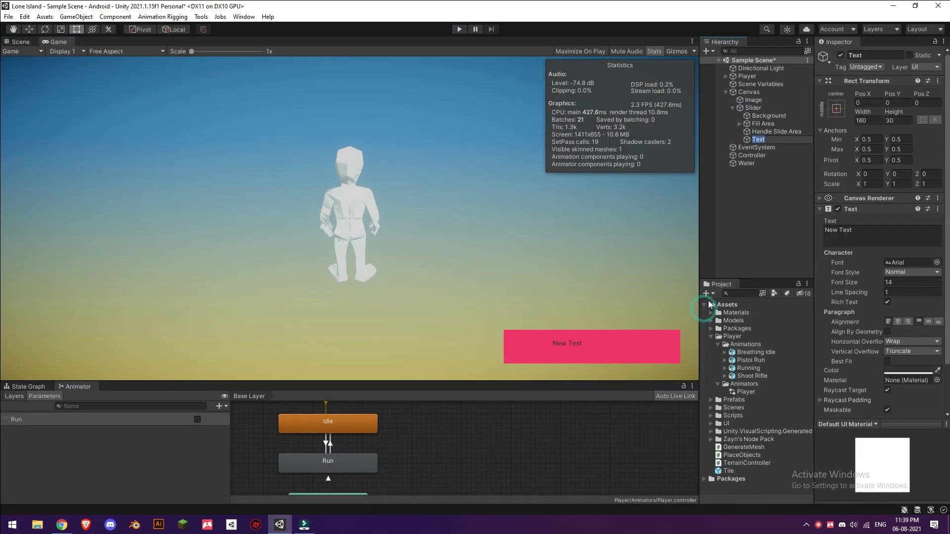